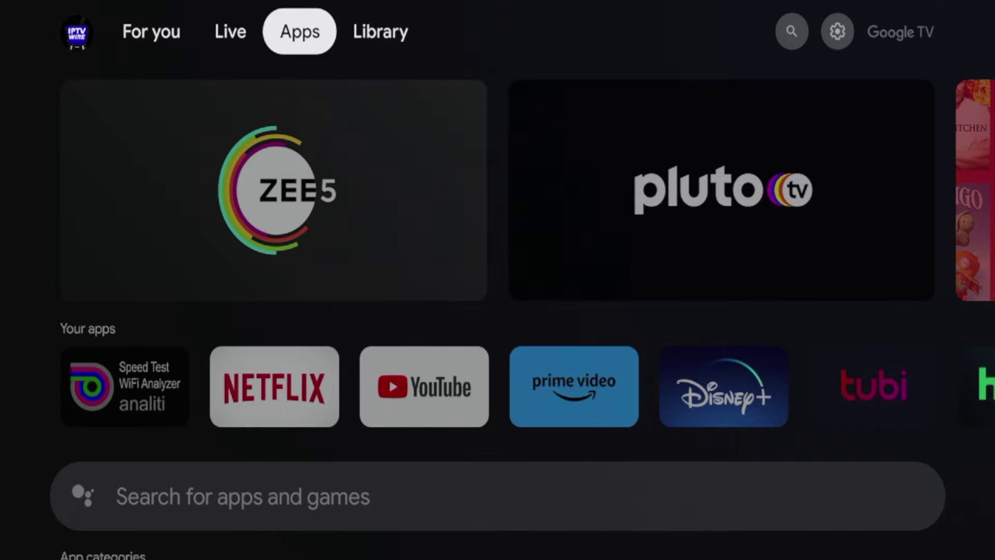
- Open the full device settings from the Google TV home screen
{"action": "left_click", "coordinate": [151, 31]}
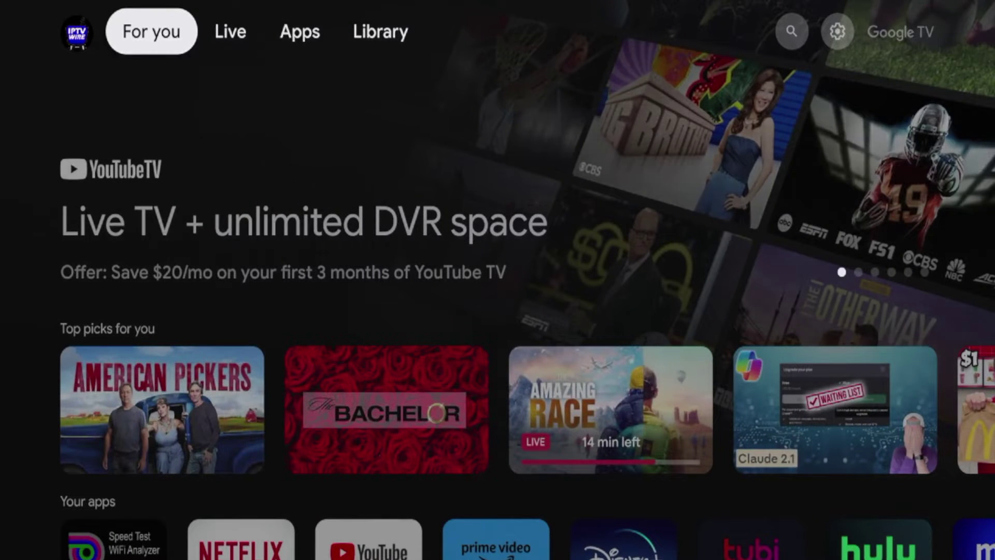
{"action": "key", "text": "Right"}
{"action": "key", "text": "Right"}
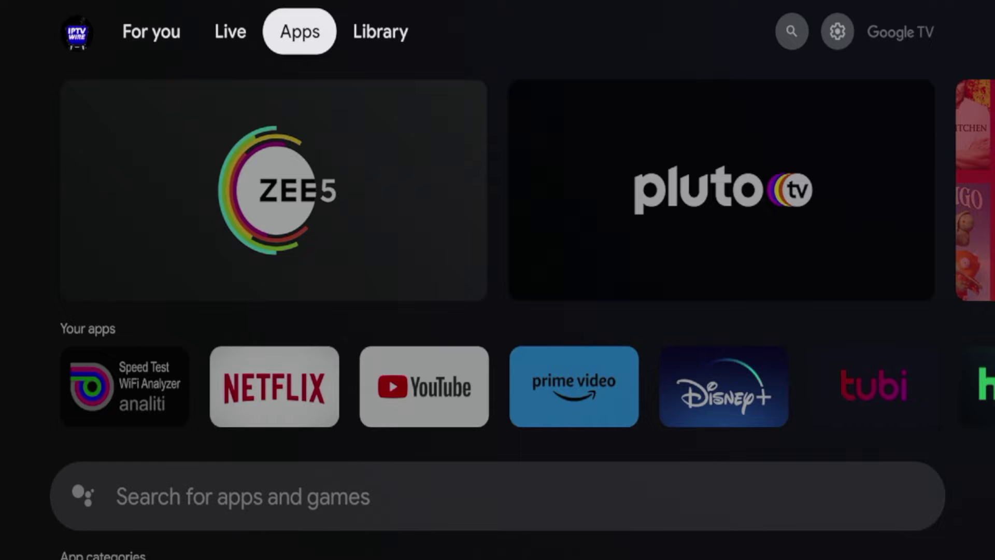
{"action": "key", "text": "Right"}
{"action": "key", "text": "Right"}
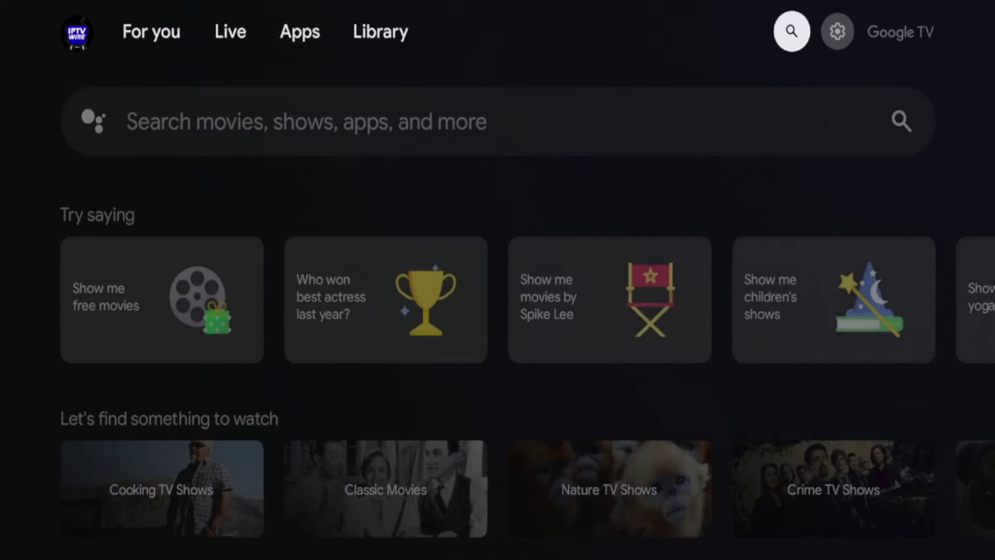
{"action": "key", "text": "Right"}
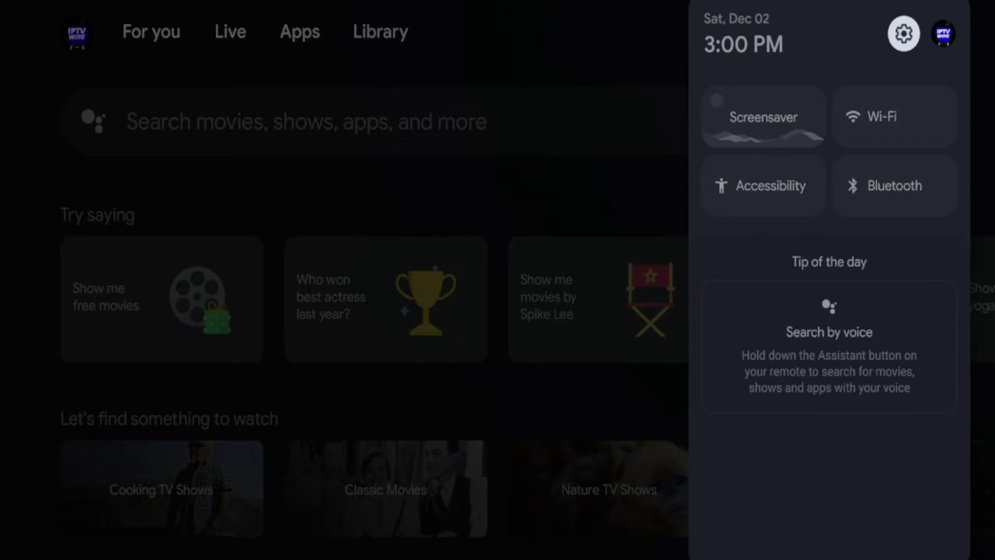
{"action": "key", "text": "Return"}
- Open the About page in the System settings
{"action": "key", "text": "Down"}
{"action": "key", "text": "Down"}
{"action": "key", "text": "Down"}
{"action": "key", "text": "Down"}
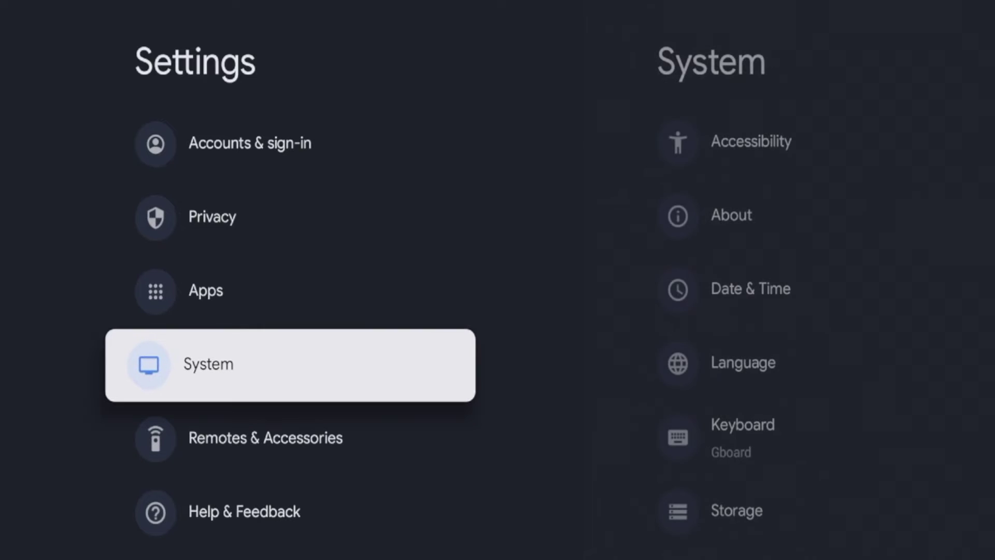
{"action": "key", "text": "Return"}
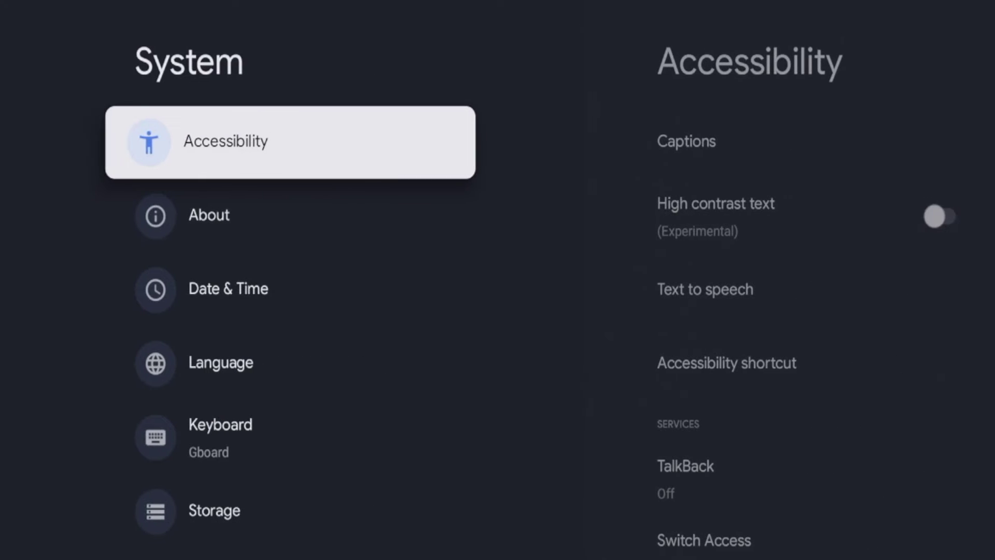
{"action": "key", "text": "Down"}
{"action": "key", "text": "Return"}
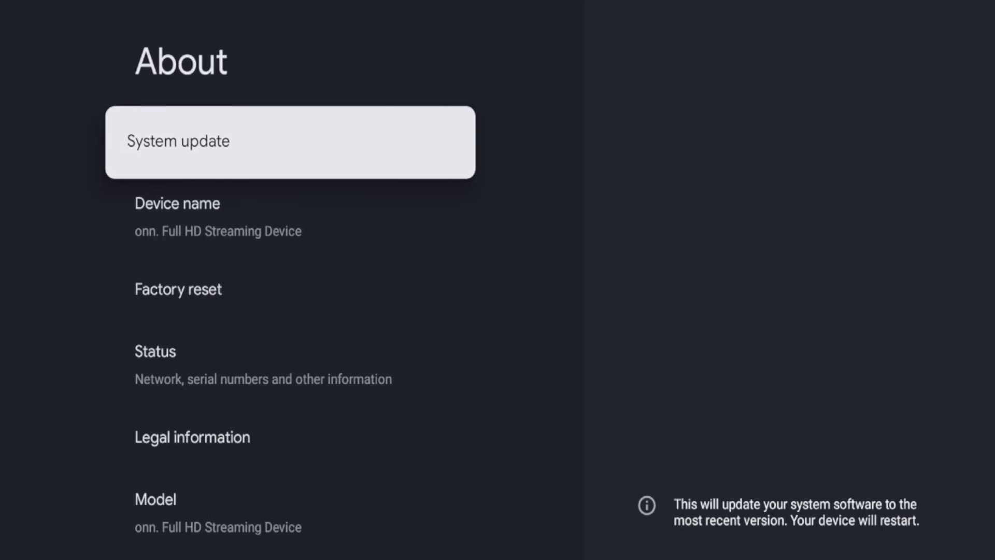
- Select the Android TV OS build entry repeatedly to enable developer mode
{"action": "key", "text": "Down"}
{"action": "key", "text": "Down"}
{"action": "key", "text": "Down"}
{"action": "key", "text": "Down"}
{"action": "key", "text": "Down"}
{"action": "key", "text": "Down"}
{"action": "key", "text": "Down"}
{"action": "key", "text": "Down"}
{"action": "key", "text": "Down"}
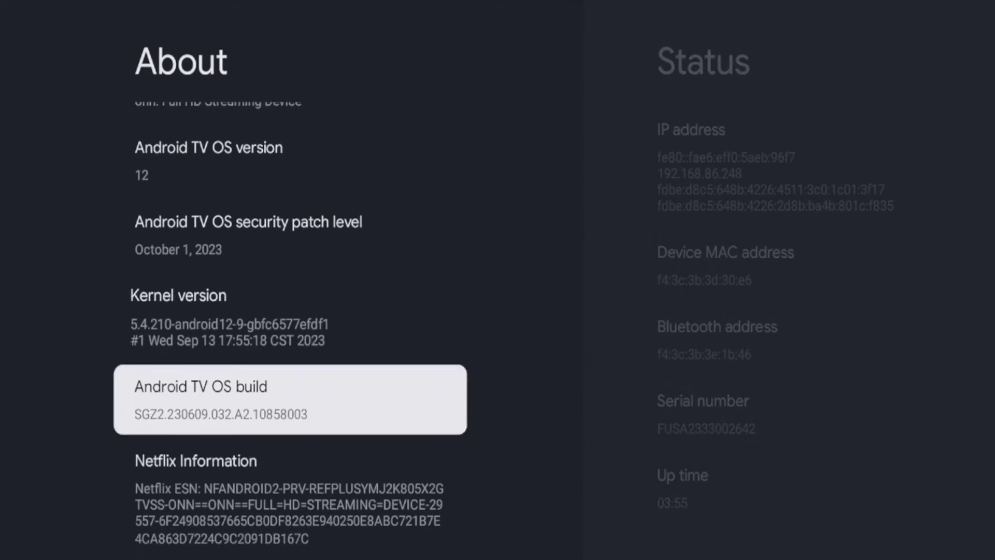
{"action": "key", "text": "Down"}
{"action": "key", "text": "Up"}
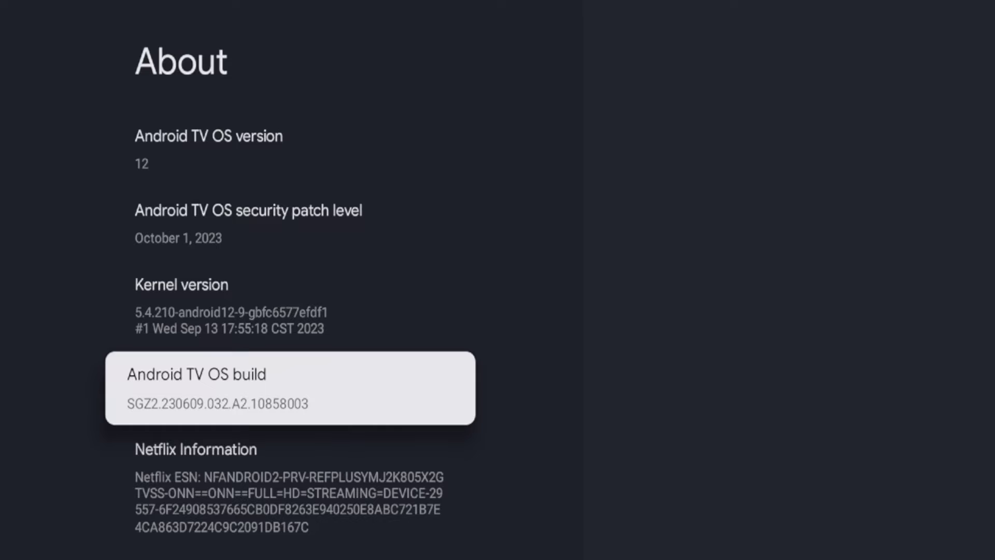
{"action": "key", "text": "Return"}
{"action": "key", "text": "Return"}
{"action": "key", "text": "Return"}
{"action": "key", "text": "Return"}
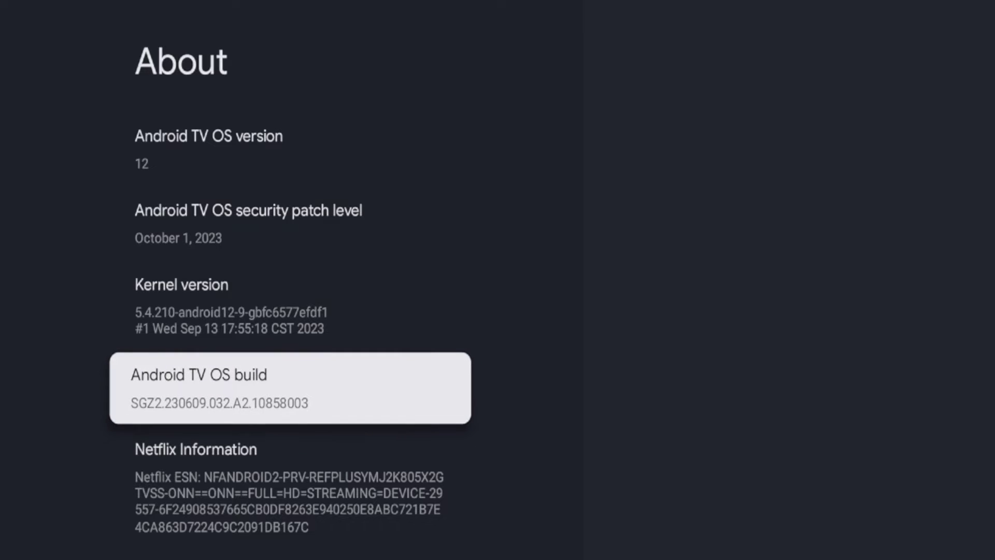
{"action": "key", "text": "Return"}
{"action": "key", "text": "Return"}
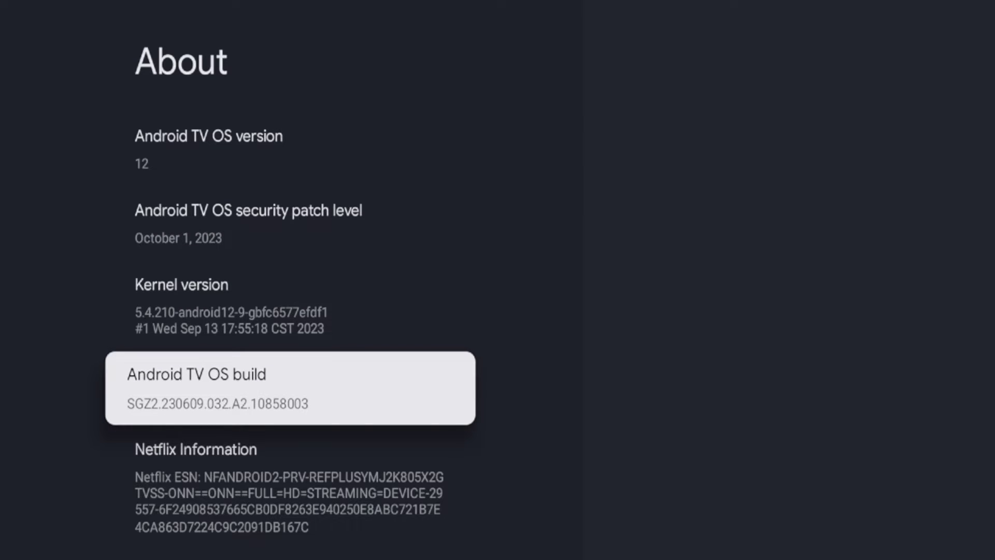
- Return from the About page to the System settings and open Developer options
{"action": "key", "text": "Escape"}
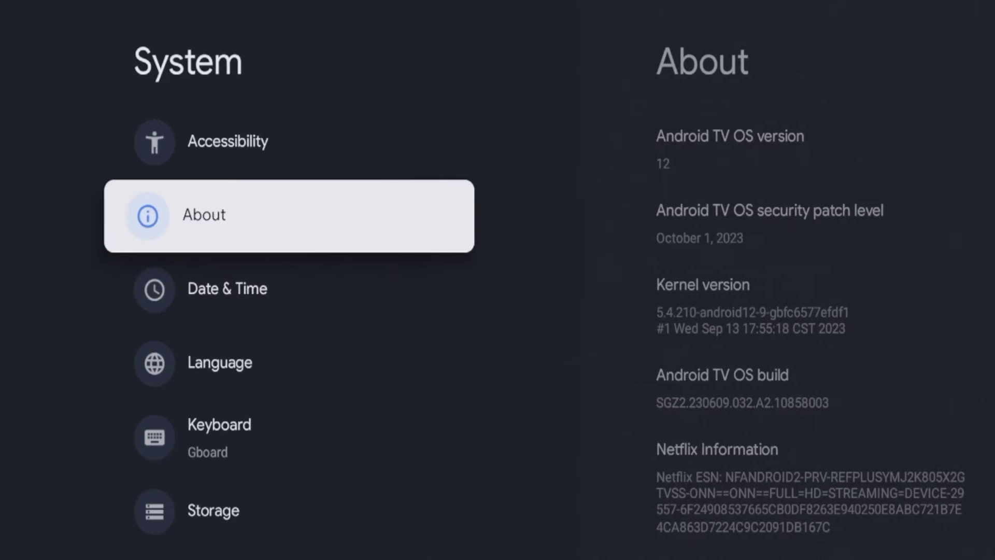
{"action": "key", "text": "Down"}
{"action": "key", "text": "Down"}
{"action": "key", "text": "Down"}
{"action": "key", "text": "Down"}
{"action": "key", "text": "Down"}
{"action": "key", "text": "Down"}
{"action": "key", "text": "Down"}
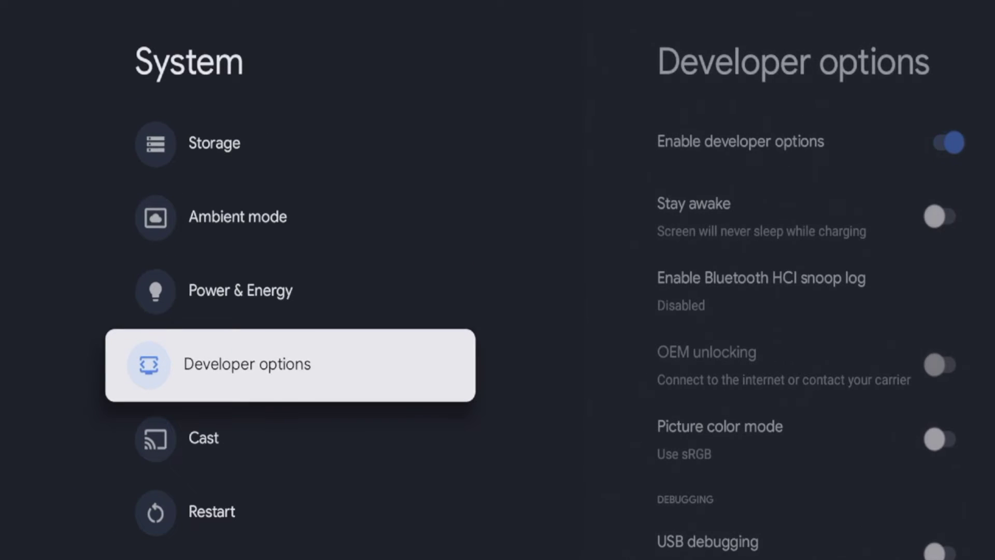
{"action": "key", "text": "Return"}
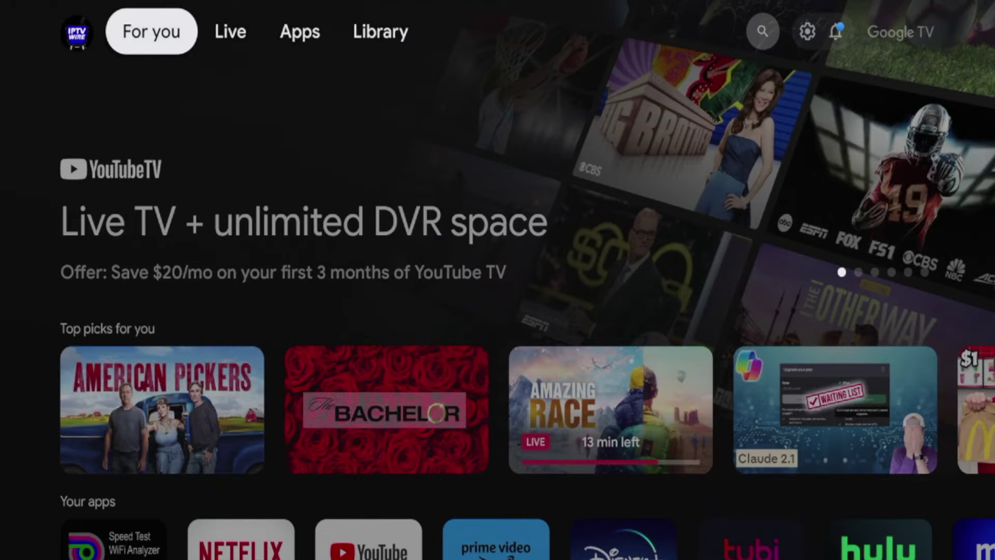
- Go to the Apps page of the home screen and search for the Downloader app
{"action": "key", "text": "Right"}
{"action": "key", "text": "Right"}
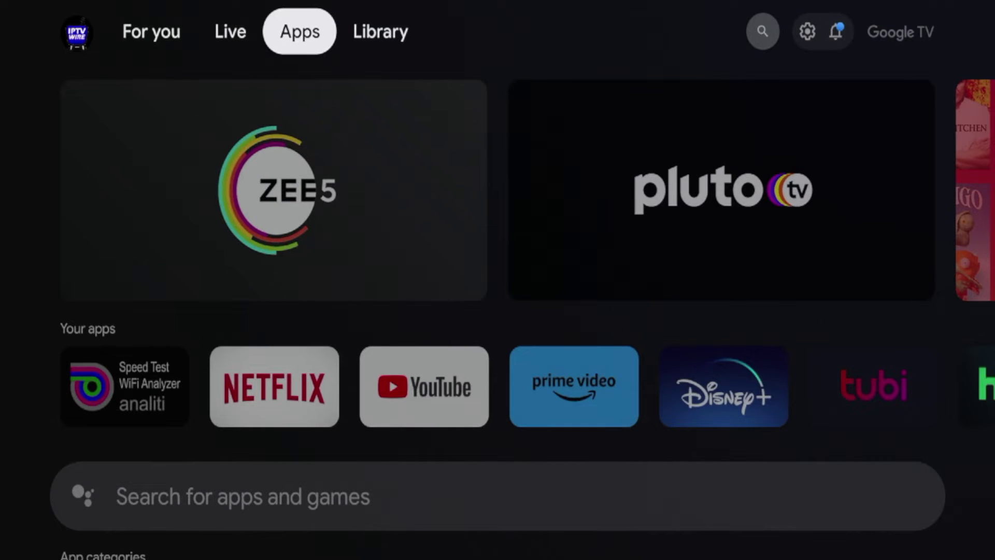
{"action": "key", "text": "Left"}
{"action": "key", "text": "Right"}
{"action": "key", "text": "Down"}
{"action": "key", "text": "Down"}
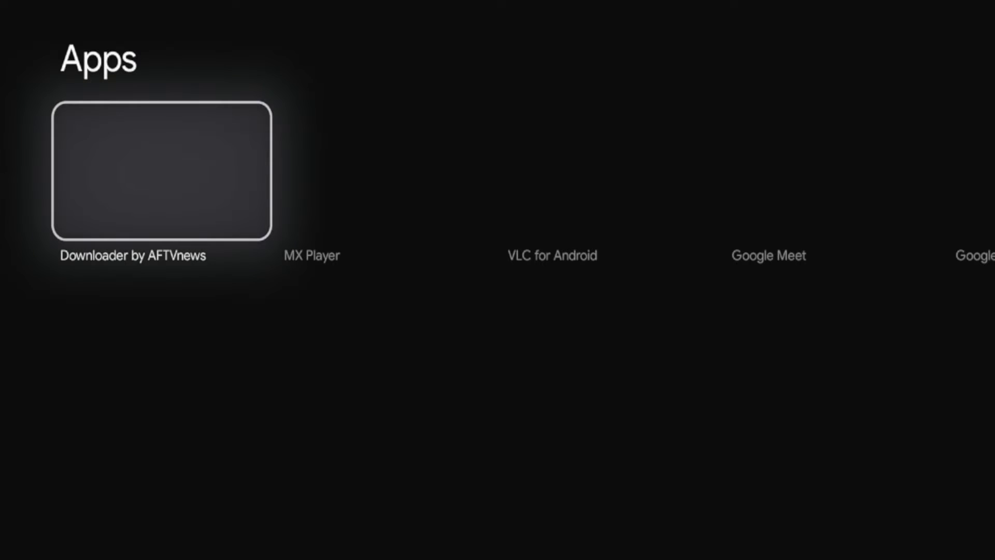
- Open Downloader by AFTVnews from the app results and install it
{"action": "key", "text": "Right"}
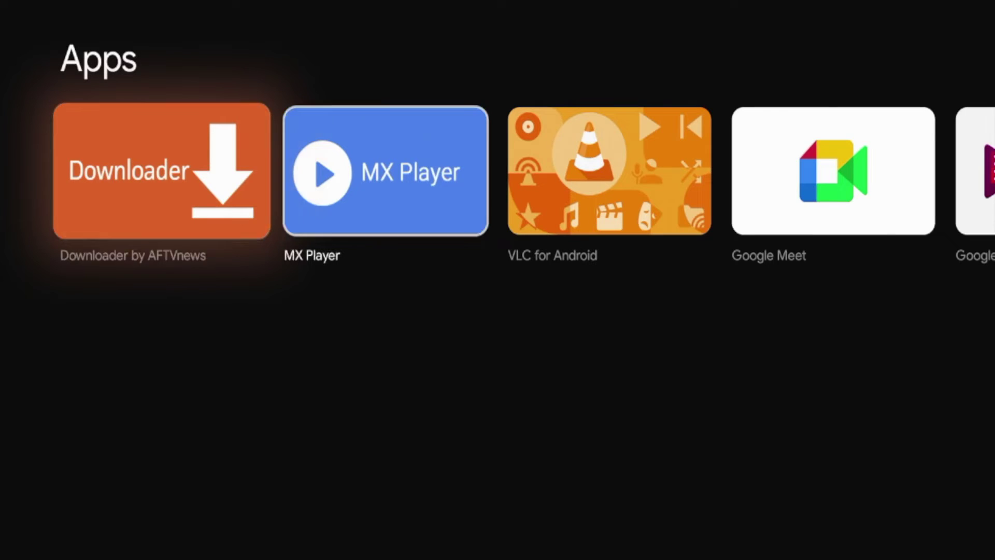
{"action": "key", "text": "Left"}
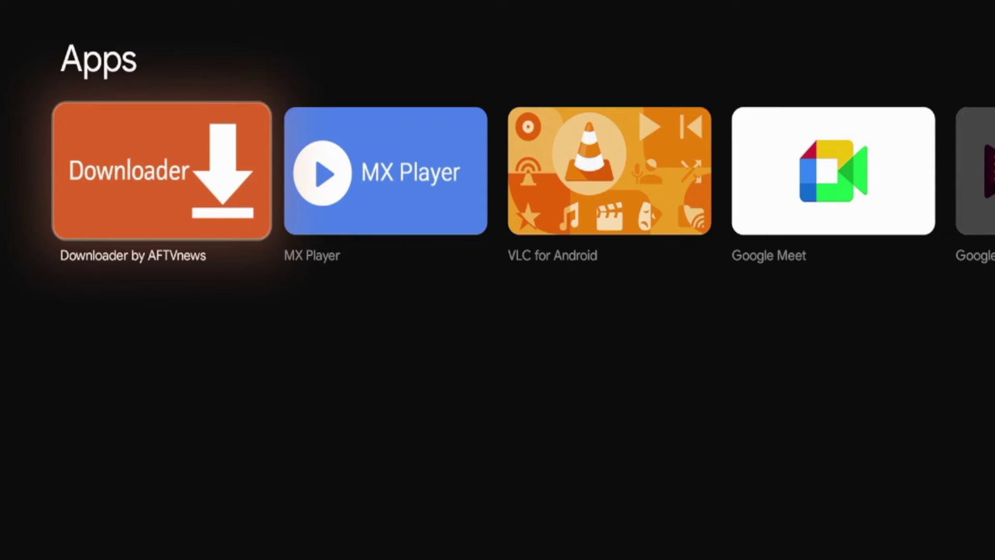
{"action": "key", "text": "Return"}
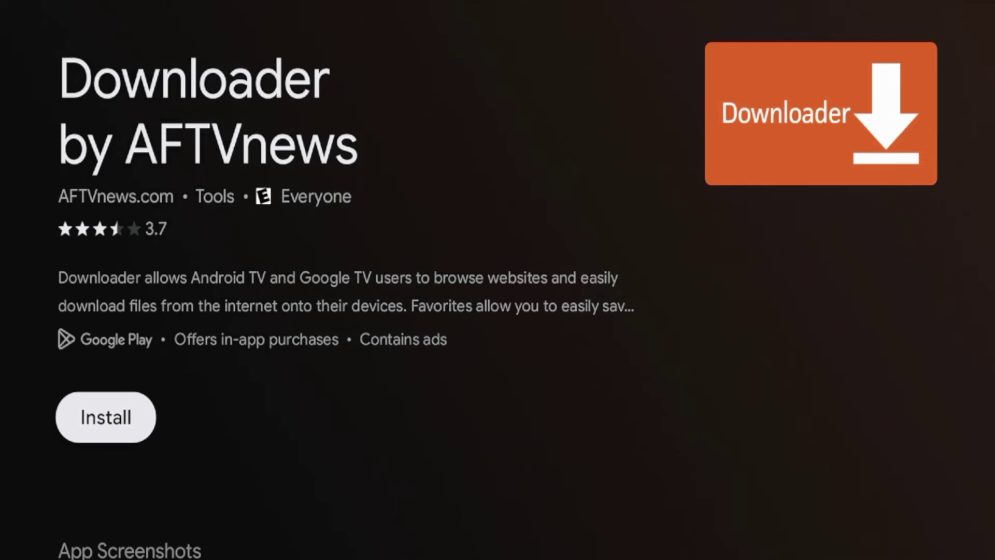
{"action": "key", "text": "Return"}
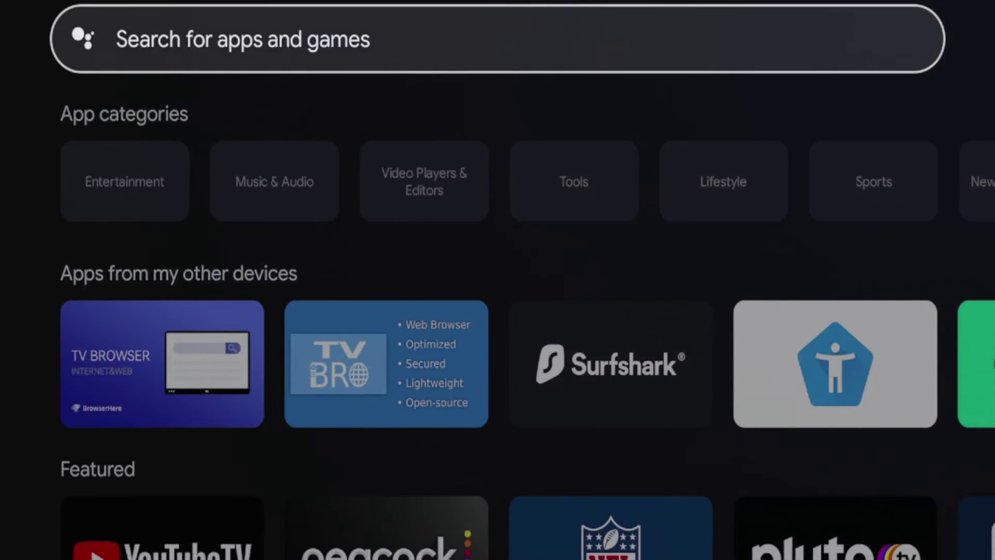
- Open the full list of installed apps from the Your apps row on the Apps page
{"action": "key", "text": "Down"}
{"action": "key", "text": "Down"}
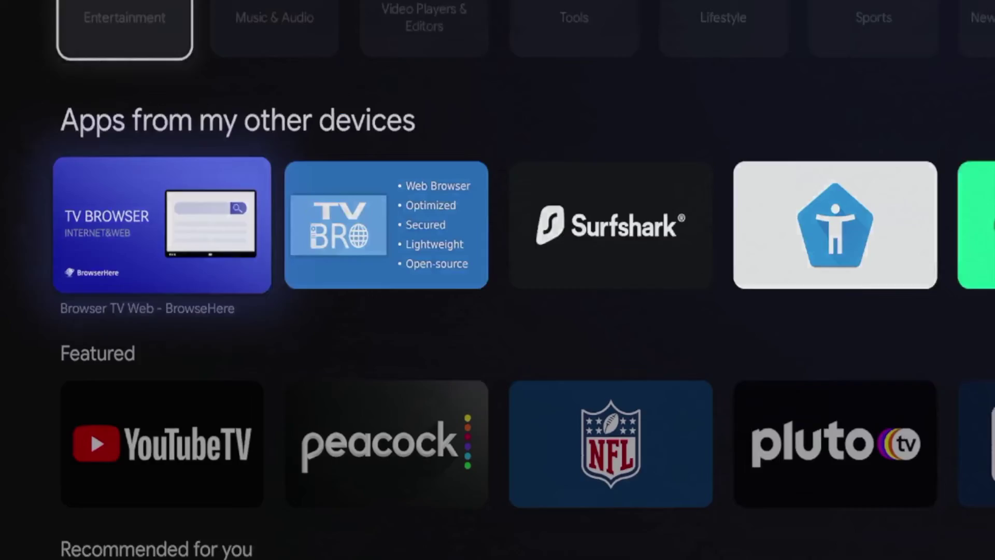
{"action": "key", "text": "Up"}
{"action": "key", "text": "Up"}
{"action": "key", "text": "Up"}
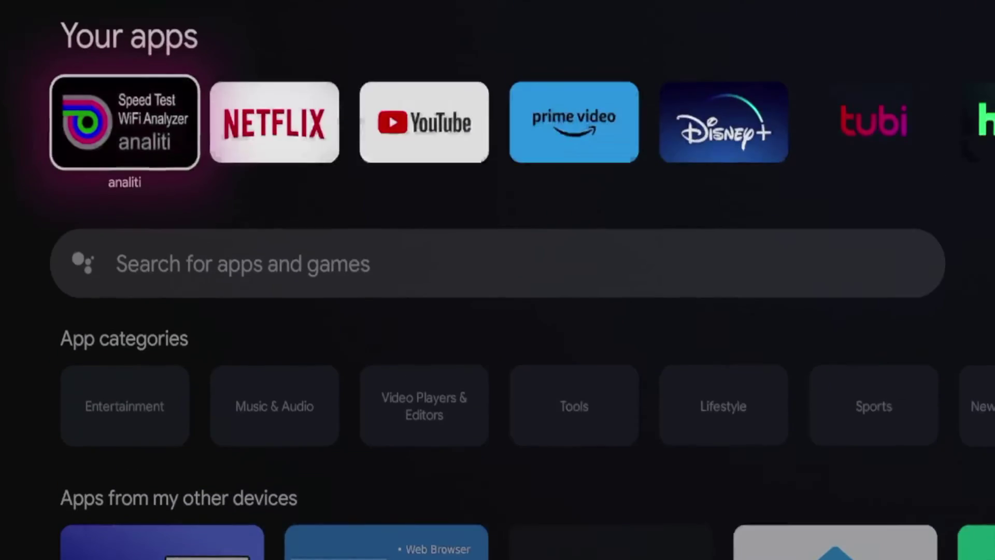
{"action": "key", "text": "Up"}
{"action": "key", "text": "Down"}
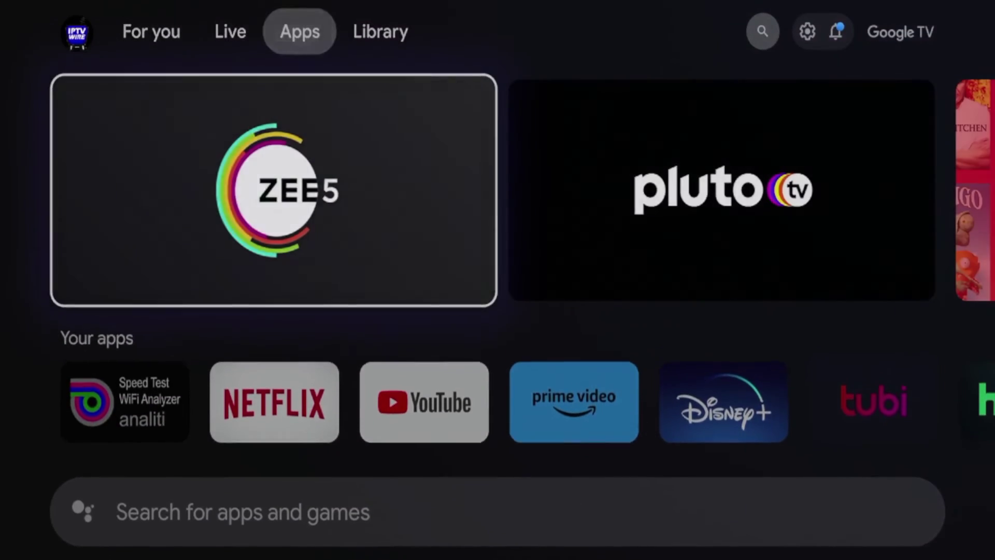
{"action": "key", "text": "Down"}
{"action": "key", "text": "Right"}
{"action": "key", "text": "Right"}
{"action": "key", "text": "Right"}
{"action": "key", "text": "Right"}
{"action": "key", "text": "Right"}
{"action": "key", "text": "Right"}
{"action": "key", "text": "Right"}
{"action": "key", "text": "Right"}
{"action": "key", "text": "Right"}
{"action": "key", "text": "Right"}
{"action": "key", "text": "Right"}
{"action": "key", "text": "Right"}
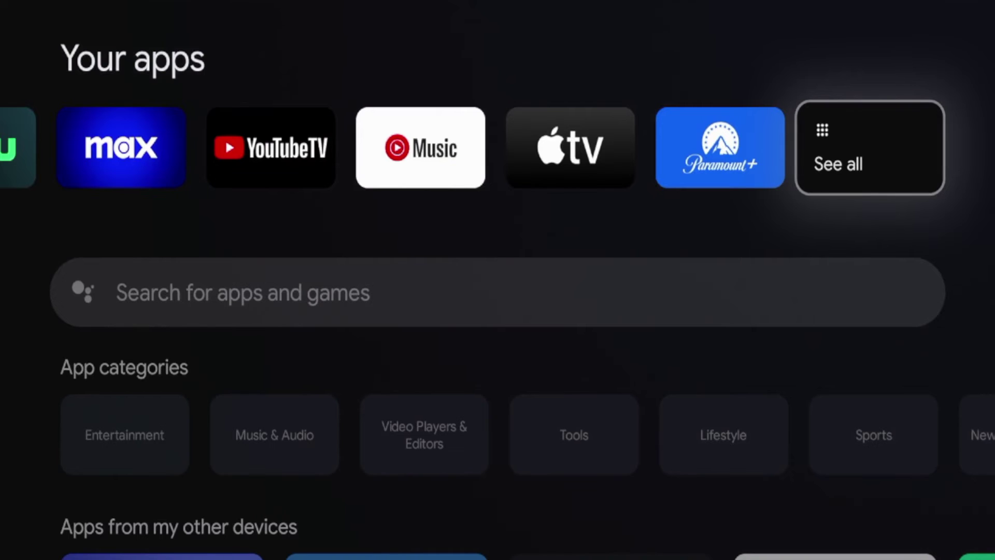
{"action": "key", "text": "Return"}
- Move Downloader to the first position in Your apps and finish arranging the apps
{"action": "key", "text": "Down"}
{"action": "key", "text": "Down"}
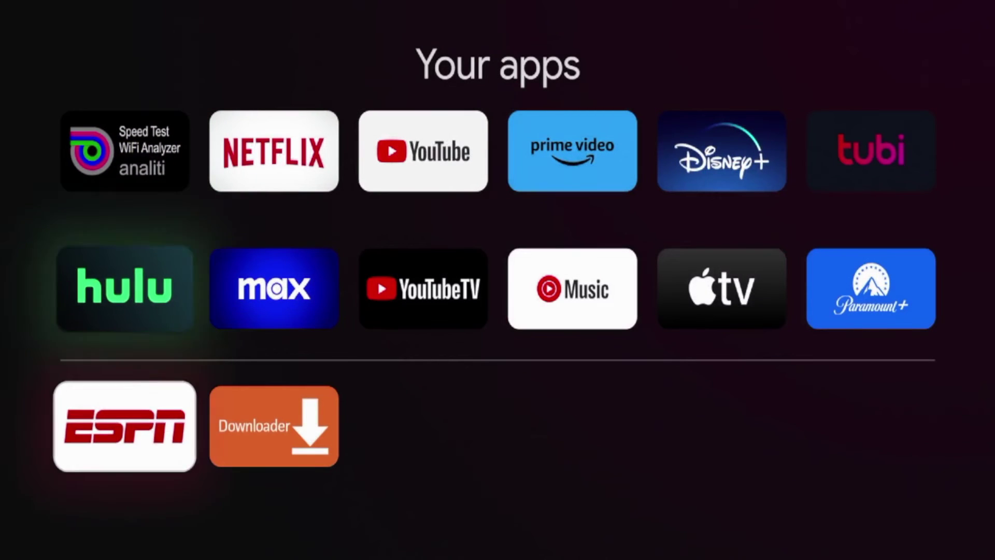
{"action": "key", "text": "Right"}
{"action": "key", "text": "Return"}
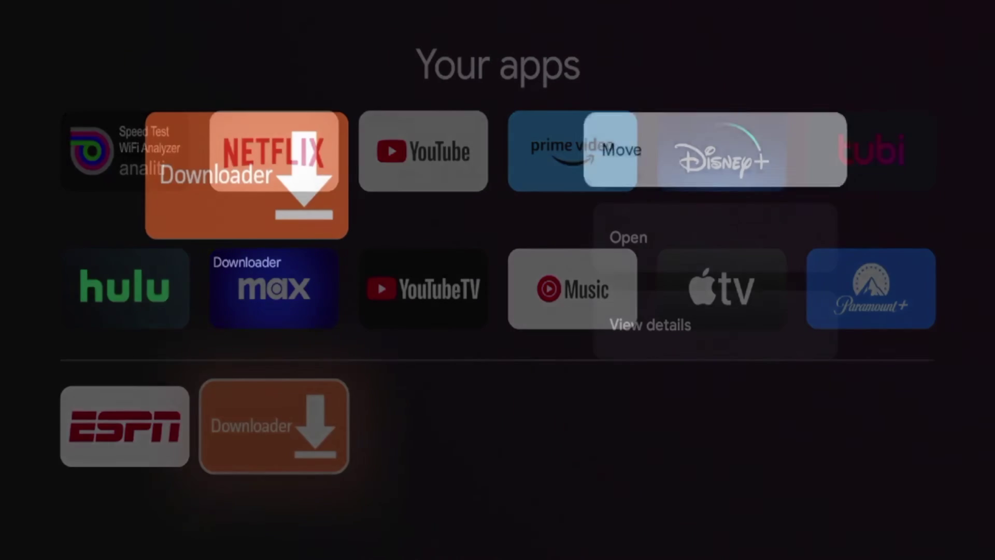
{"action": "key", "text": "Return"}
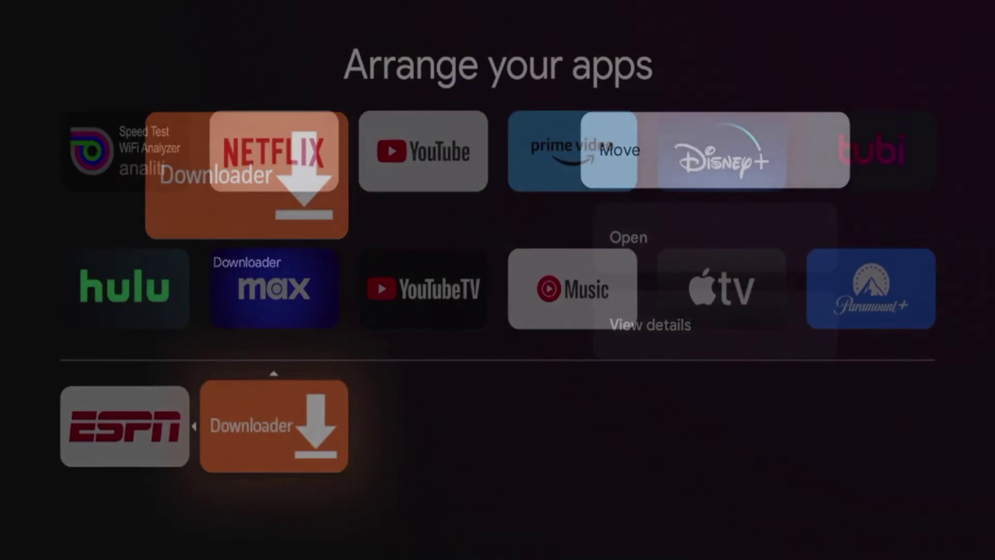
{"action": "key", "text": "Up"}
{"action": "key", "text": "Up"}
{"action": "key", "text": "Left"}
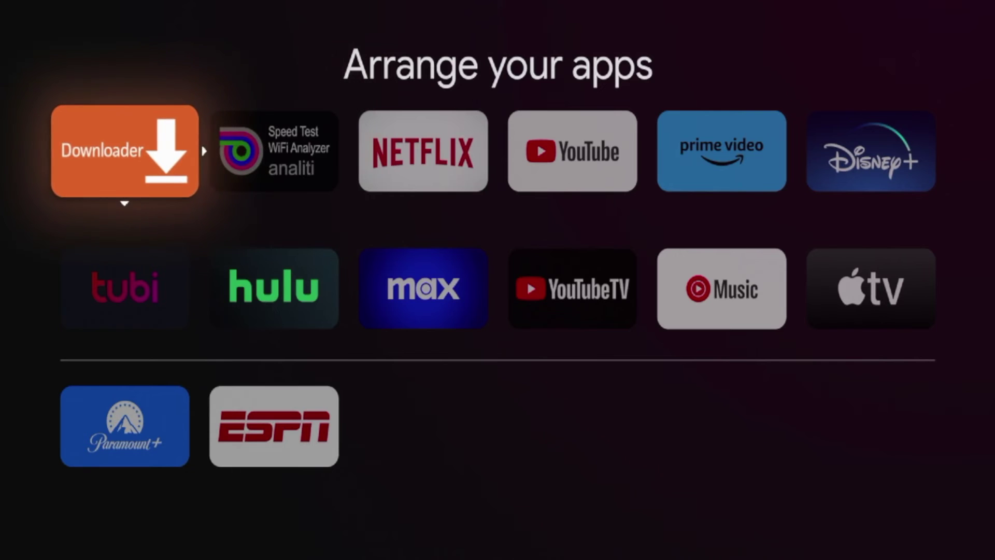
{"action": "key", "text": "Return"}
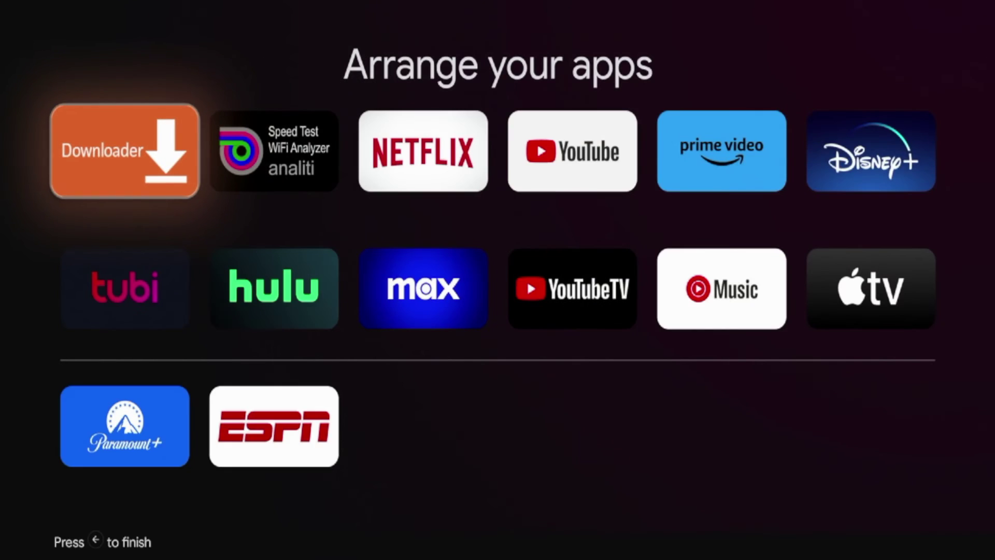
{"action": "key", "text": "Escape"}
- Launch Downloader from the Your apps row and dismiss its Quick Start Guide
{"action": "key", "text": "Left"}
{"action": "key", "text": "Left"}
{"action": "key", "text": "Left"}
{"action": "key", "text": "Left"}
{"action": "key", "text": "Left"}
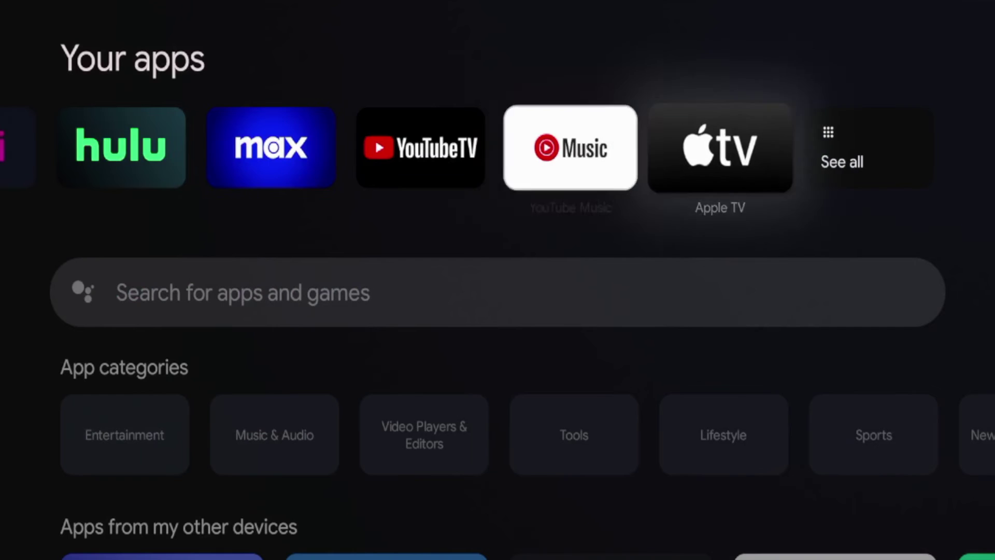
{"action": "key", "text": "Left"}
{"action": "key", "text": "Left"}
{"action": "key", "text": "Left"}
{"action": "key", "text": "Left"}
{"action": "key", "text": "Left"}
{"action": "key", "text": "Left"}
{"action": "key", "text": "Left"}
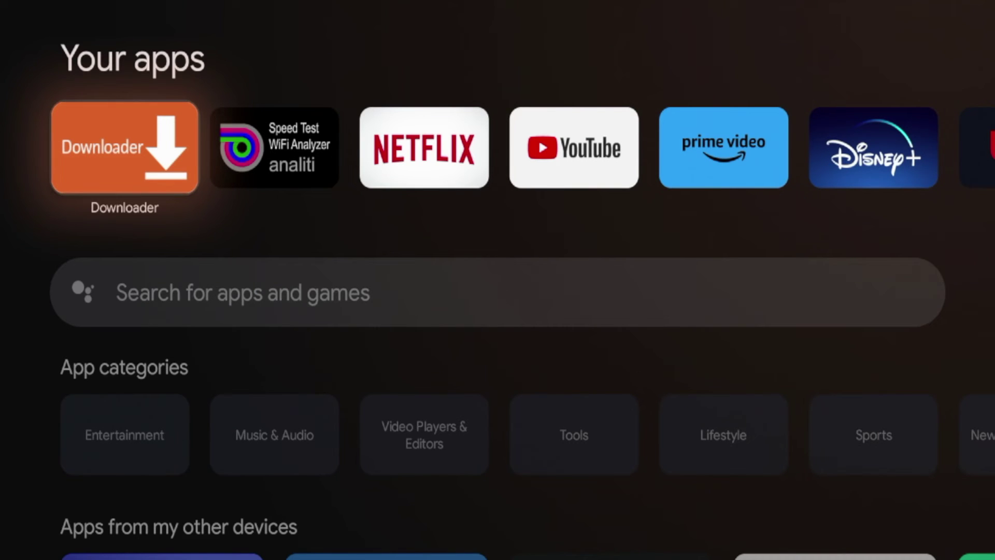
{"action": "key", "text": "Return"}
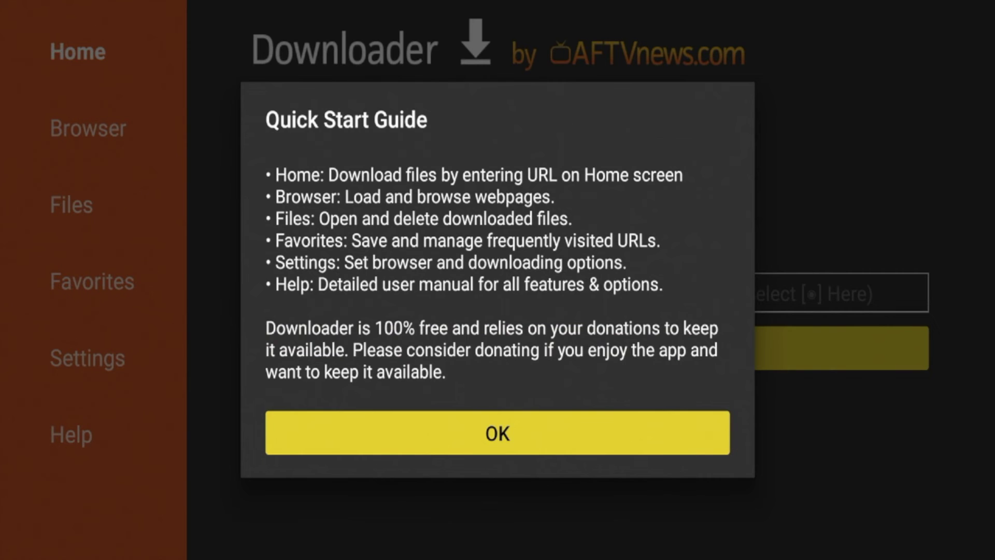
{"action": "key", "text": "Return"}
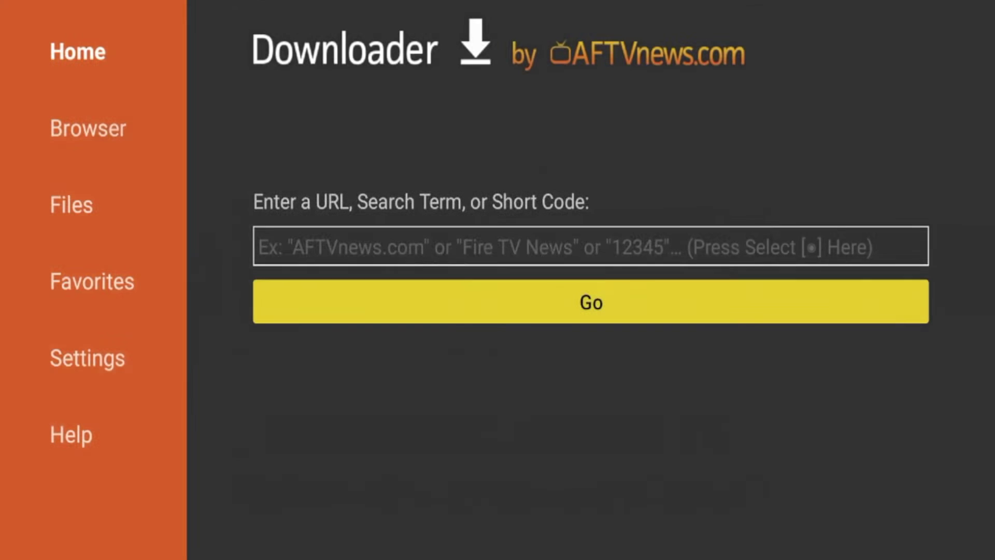
- Leave Downloader for the Google TV home screen and go to its Apps page
{"action": "key", "text": "Up"}
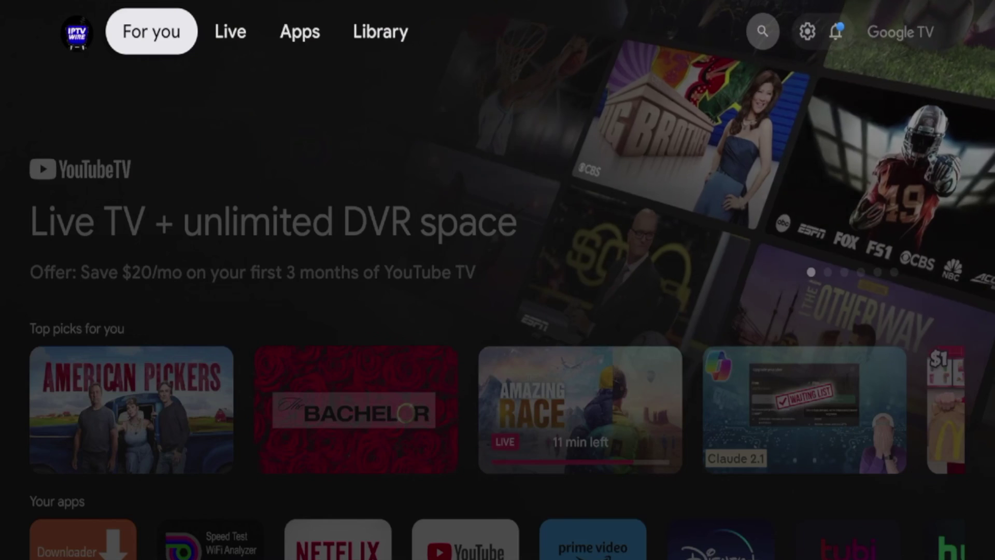
{"action": "key", "text": "Right"}
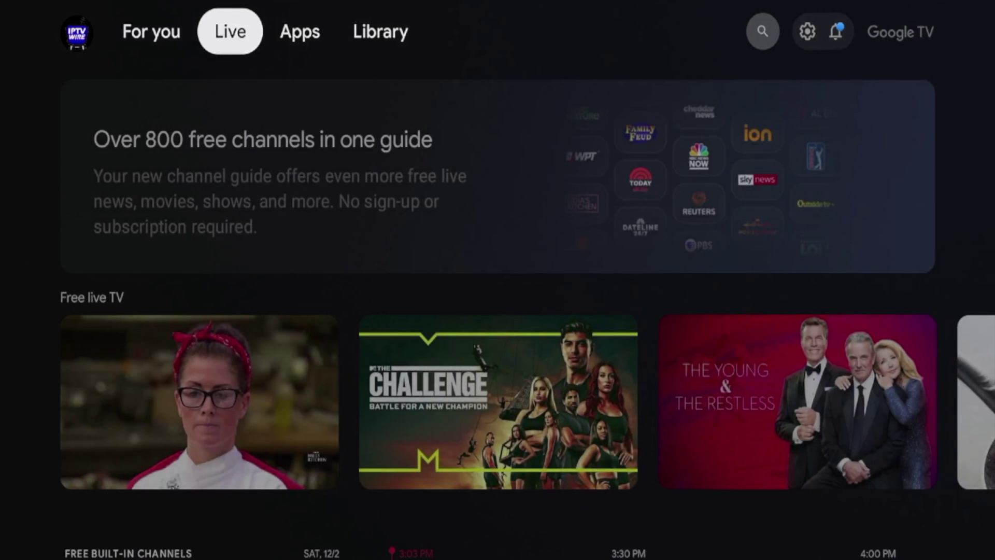
{"action": "key", "text": "Right"}
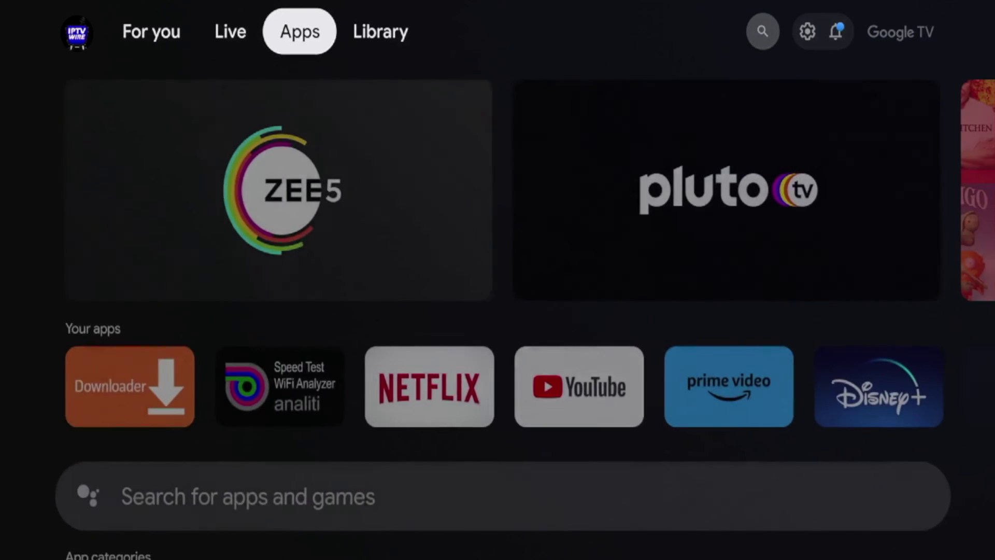